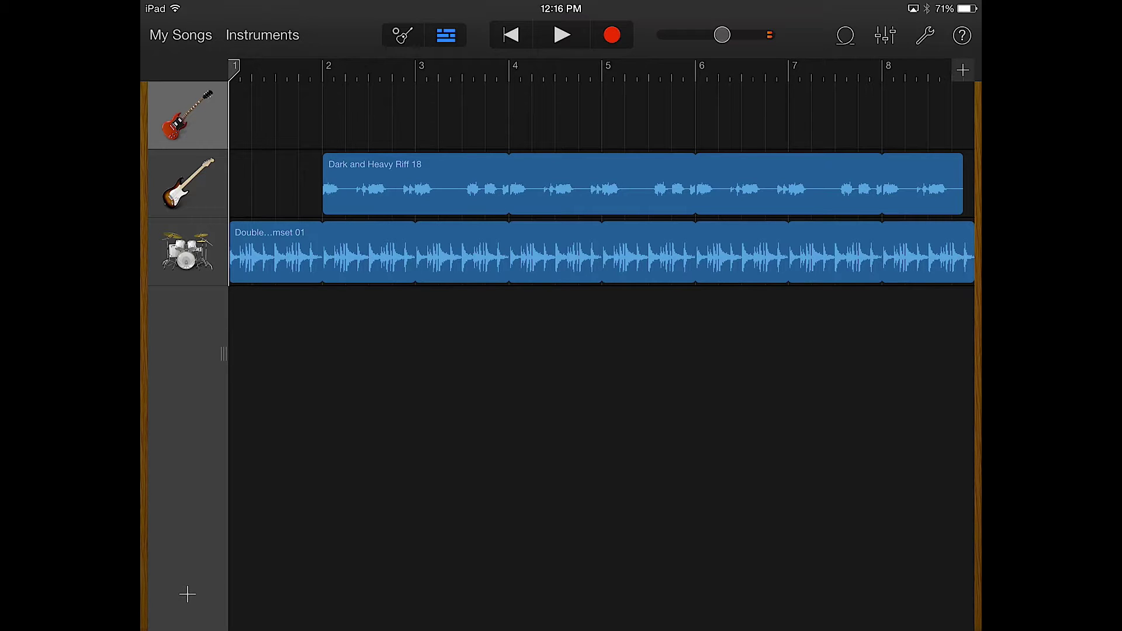
- Open the Apple Loops library filtered to the Rock/Blues genre and show the instrument choices
{"action": "left_click", "coordinate": [845, 35]}
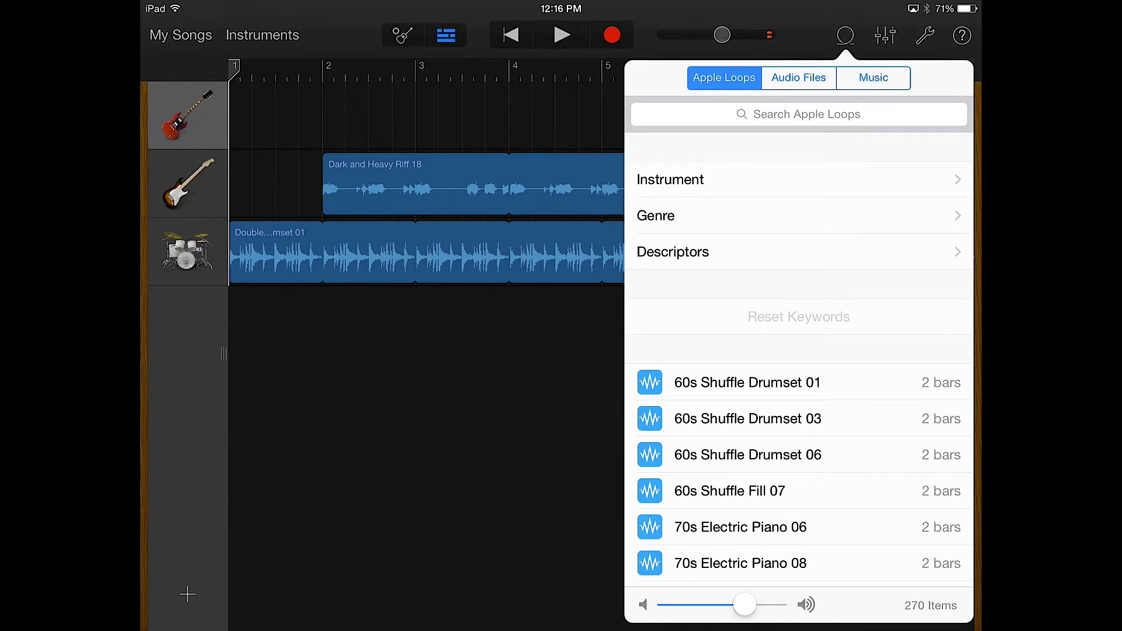
{"action": "left_click", "coordinate": [701, 216]}
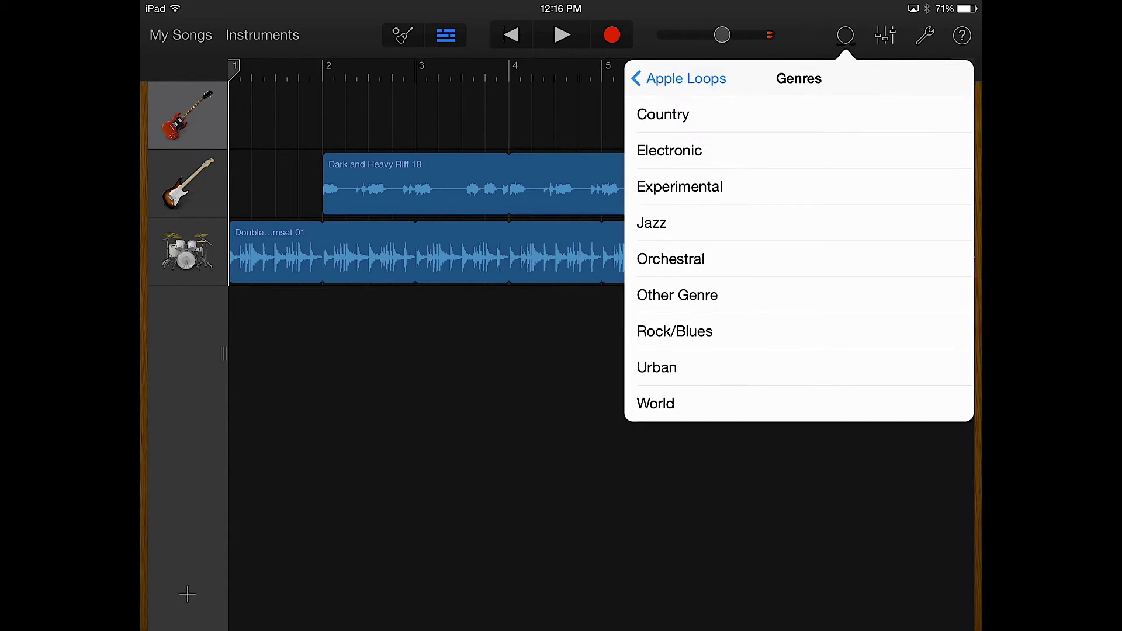
{"action": "left_click", "coordinate": [674, 332]}
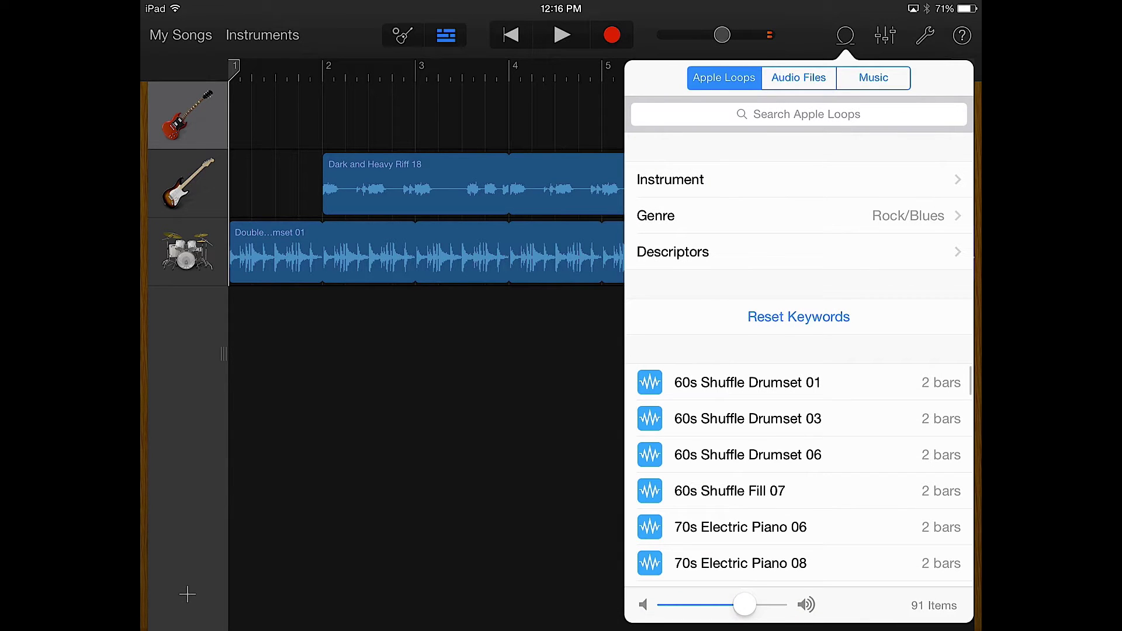
{"action": "scroll", "coordinate": [798, 475], "scroll_direction": "down", "scroll_amount": 1}
{"action": "scroll", "coordinate": [798, 475], "scroll_direction": "down", "scroll_amount": 5}
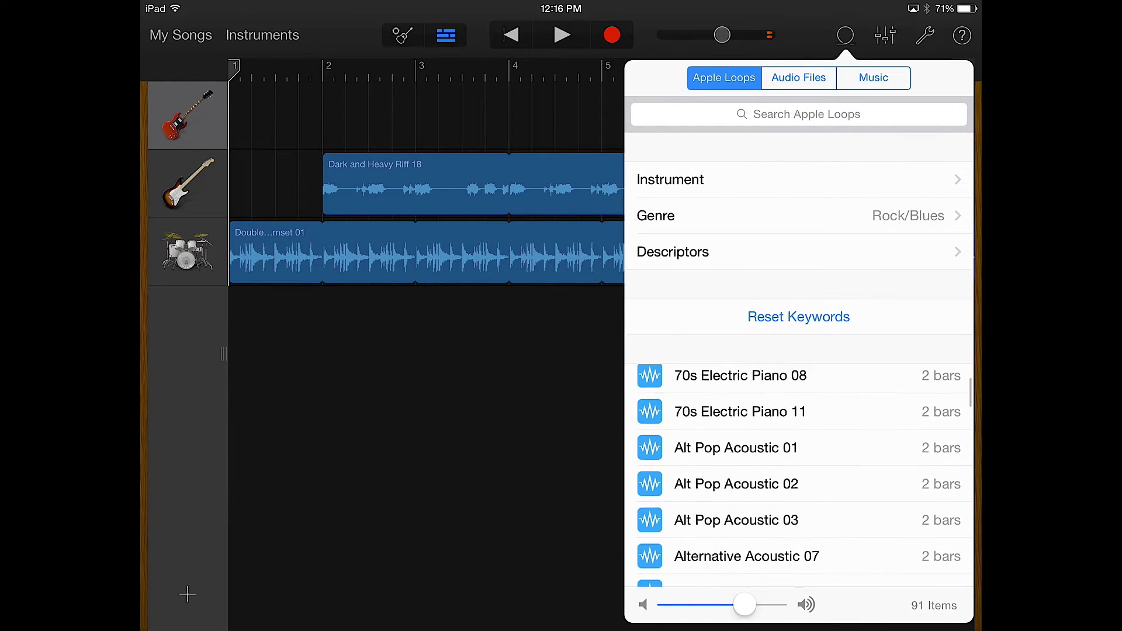
{"action": "scroll", "coordinate": [799, 475], "scroll_direction": "down", "scroll_amount": 5}
{"action": "scroll", "coordinate": [799, 475], "scroll_direction": "down", "scroll_amount": 2}
{"action": "scroll", "coordinate": [804, 476], "scroll_direction": "down", "scroll_amount": 1}
{"action": "scroll", "coordinate": [804, 476], "scroll_direction": "down", "scroll_amount": 1}
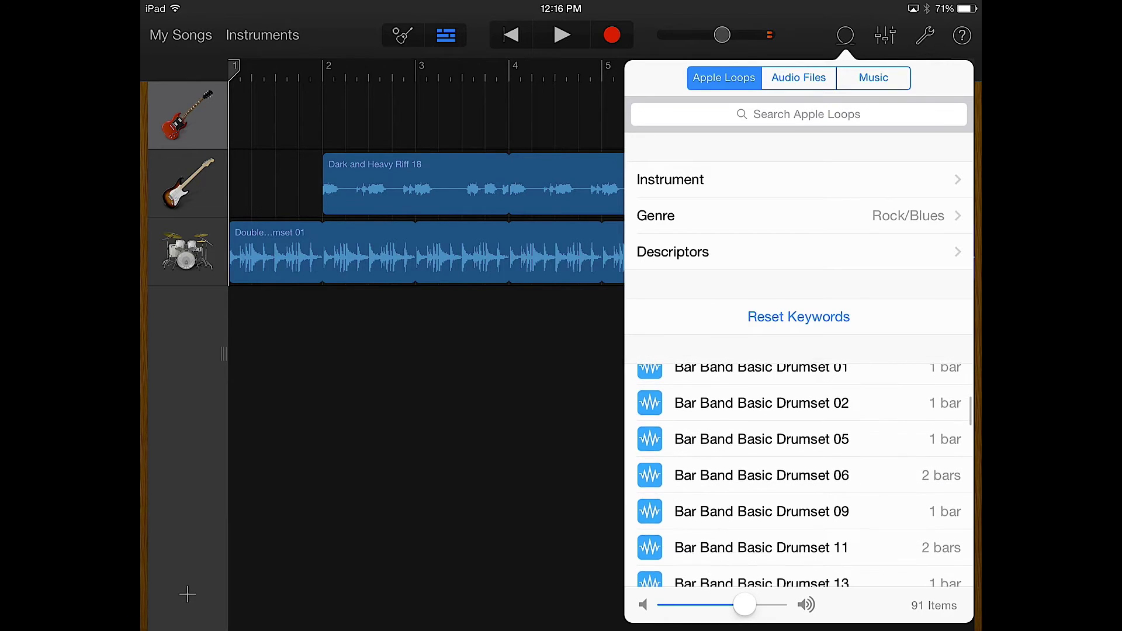
{"action": "scroll", "coordinate": [805, 476], "scroll_direction": "up", "scroll_amount": 2}
{"action": "scroll", "coordinate": [799, 476], "scroll_direction": "up", "scroll_amount": 2}
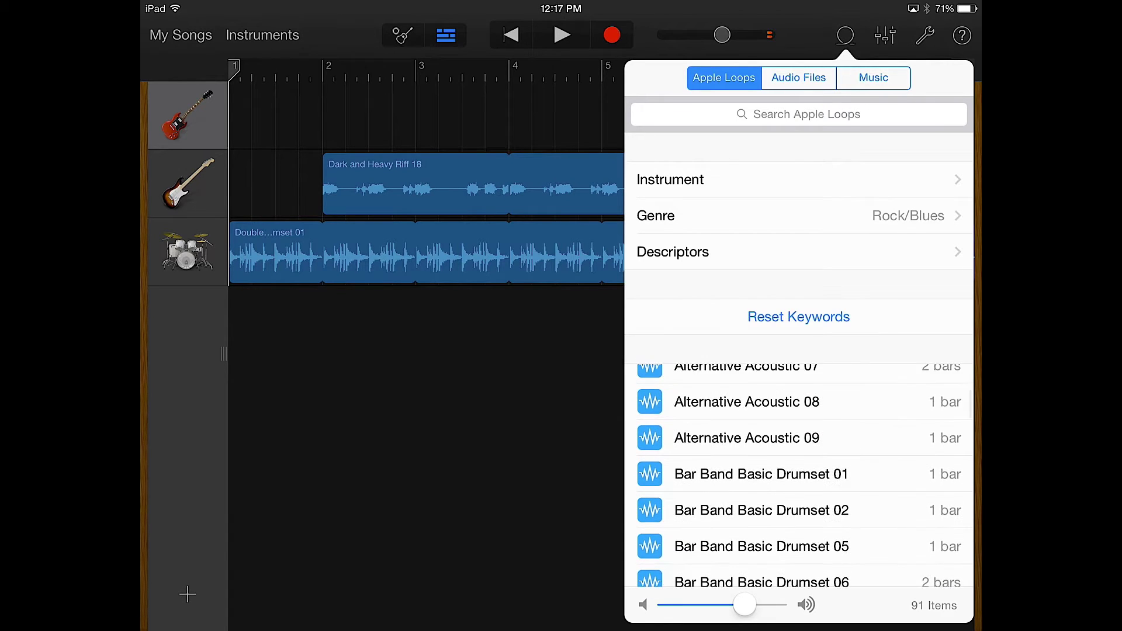
{"action": "scroll", "coordinate": [799, 475], "scroll_direction": "up", "scroll_amount": 2}
{"action": "scroll", "coordinate": [798, 476], "scroll_direction": "up", "scroll_amount": 1}
{"action": "scroll", "coordinate": [798, 476], "scroll_direction": "up", "scroll_amount": 1}
{"action": "scroll", "coordinate": [800, 475], "scroll_direction": "up", "scroll_amount": 1}
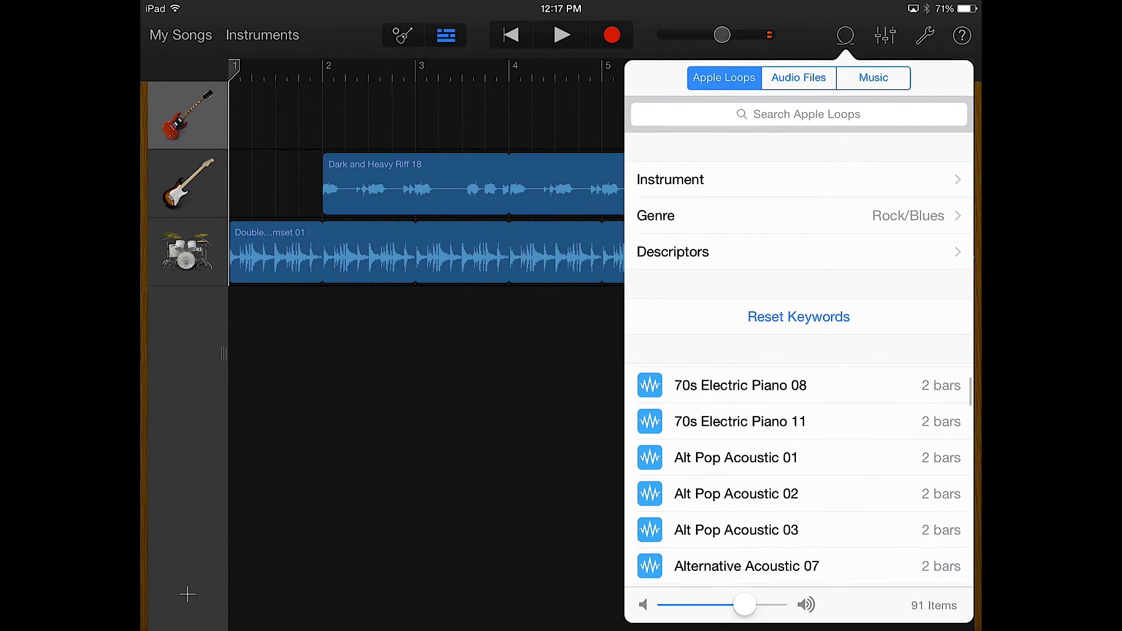
{"action": "scroll", "coordinate": [799, 475], "scroll_direction": "up", "scroll_amount": 1}
{"action": "scroll", "coordinate": [799, 476], "scroll_direction": "up", "scroll_amount": 4}
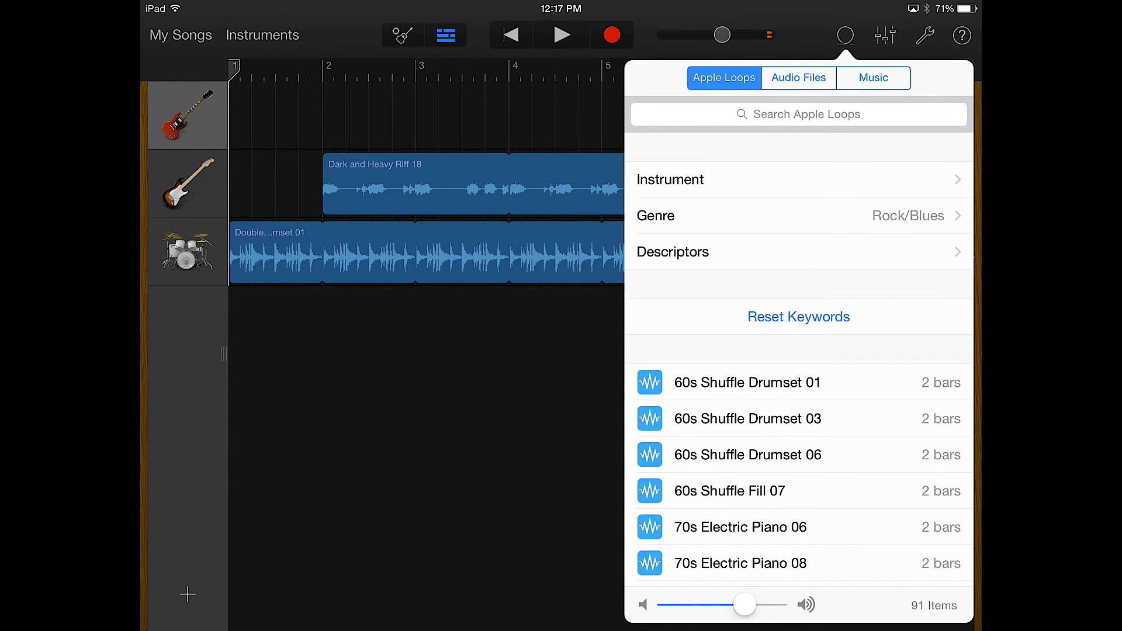
{"action": "left_click", "coordinate": [670, 180]}
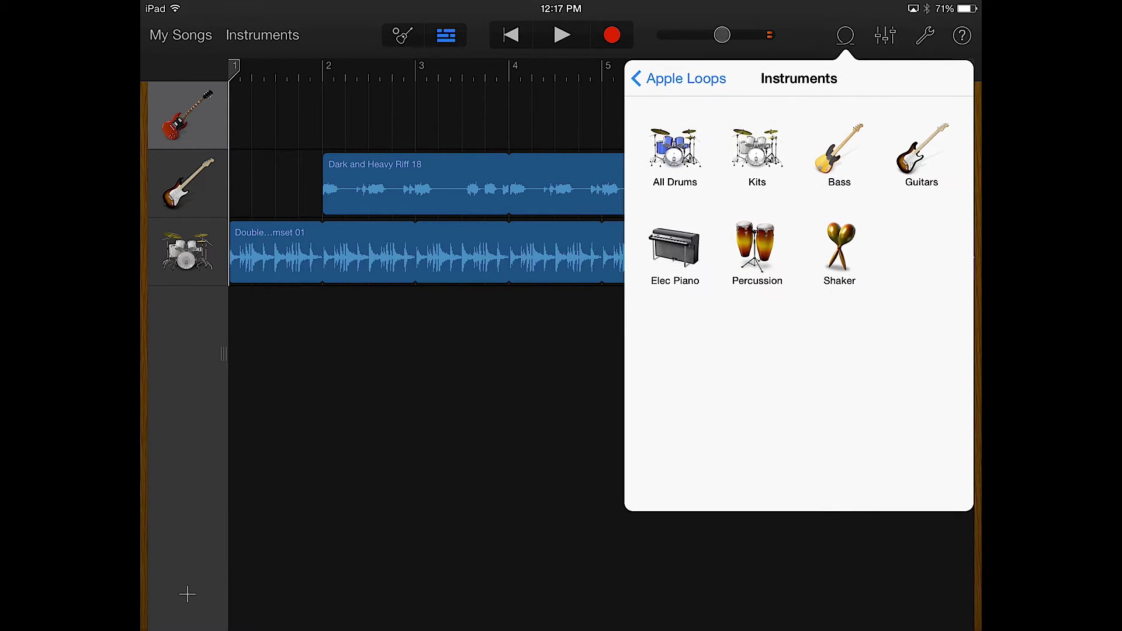
- Filter the loops to Guitars, preview Alt Pop Acoustic 01, then close the loop library
{"action": "left_click", "coordinate": [922, 153]}
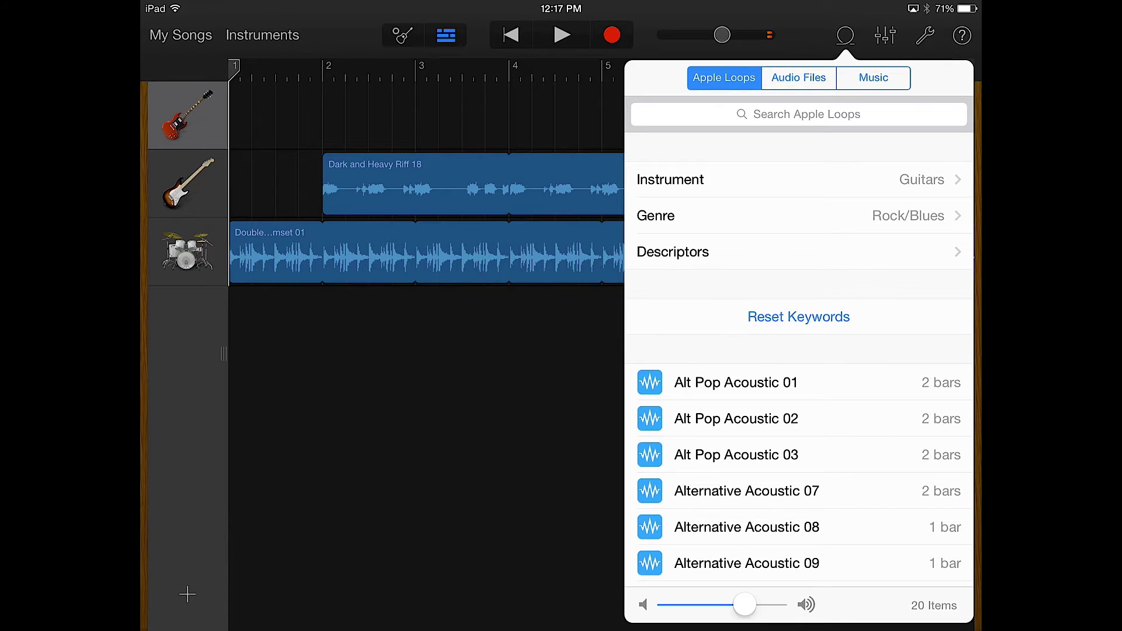
{"action": "left_click", "coordinate": [736, 382]}
{"action": "left_click", "coordinate": [845, 35]}
{"action": "mouse_move", "coordinate": [235, 69]}
{"action": "left_mouse_down"}
{"action": "mouse_move", "coordinate": [459, 69]}
{"action": "mouse_move", "coordinate": [233, 69]}
{"action": "left_mouse_up"}
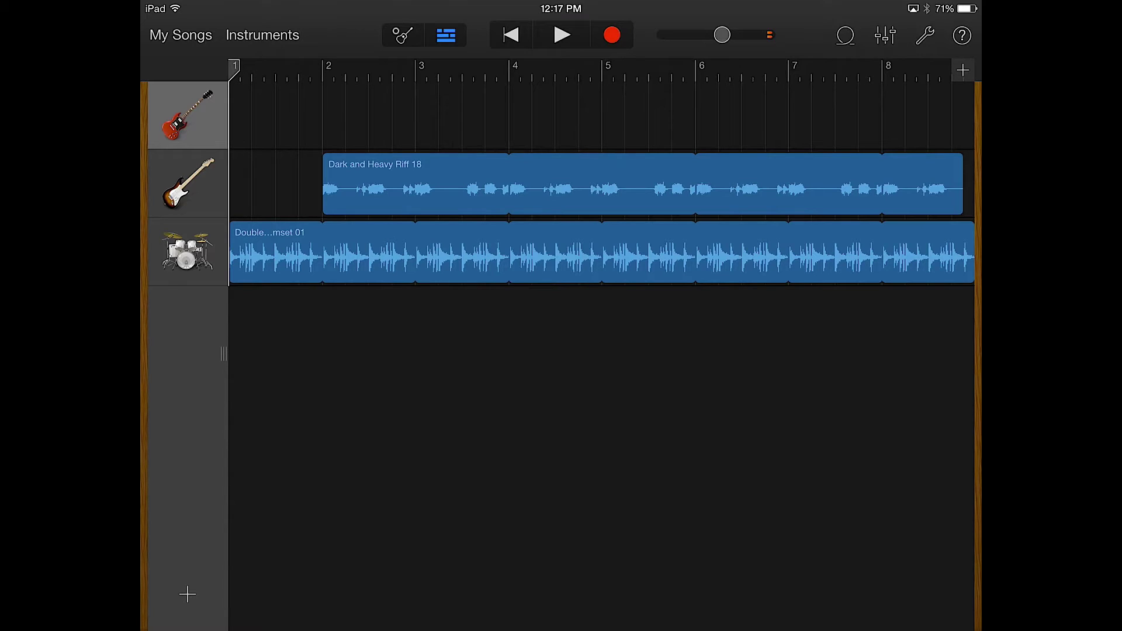
- Reopen the Rock/Blues guitar loops and preview Dark and Heavy Riff 18
{"action": "left_click", "coordinate": [845, 35]}
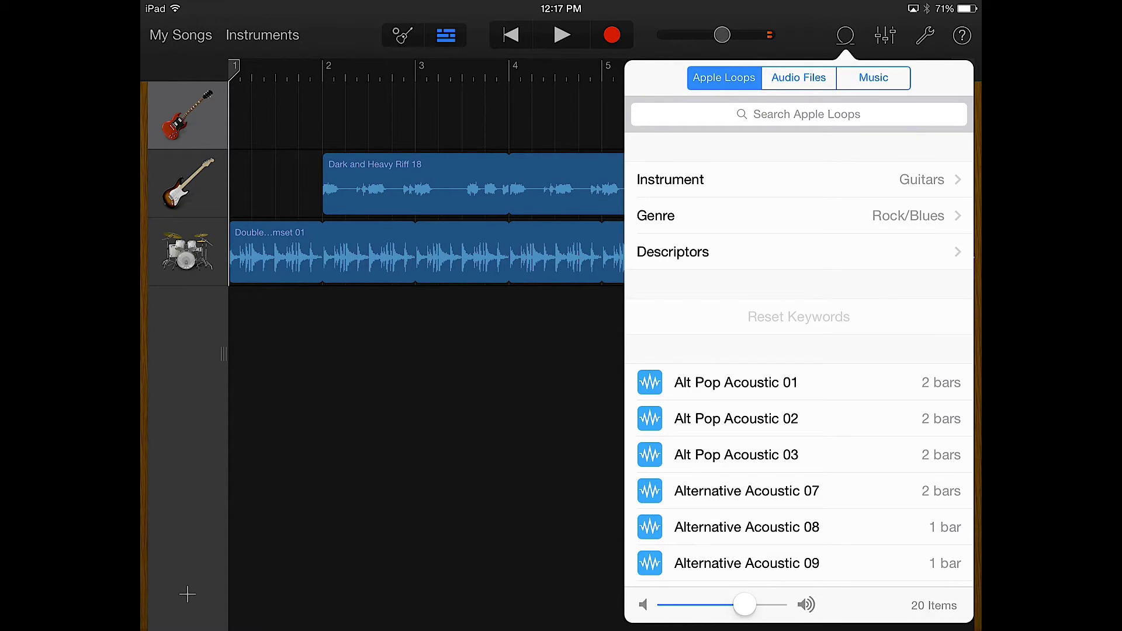
{"action": "left_click", "coordinate": [650, 383]}
{"action": "left_click", "coordinate": [667, 215]}
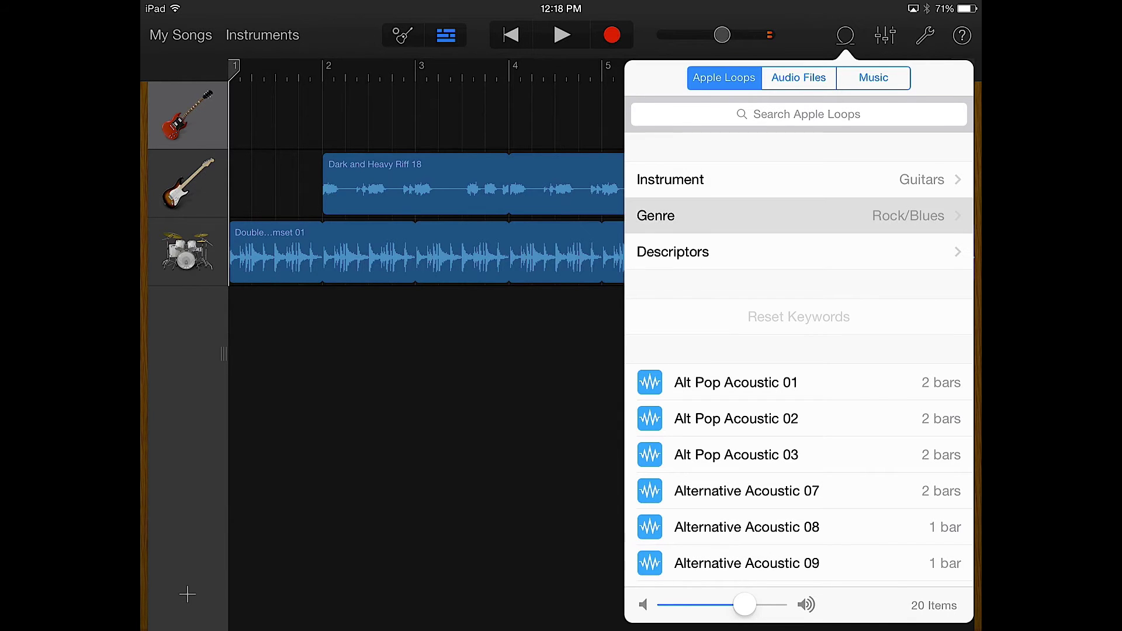
{"action": "left_click", "coordinate": [680, 79]}
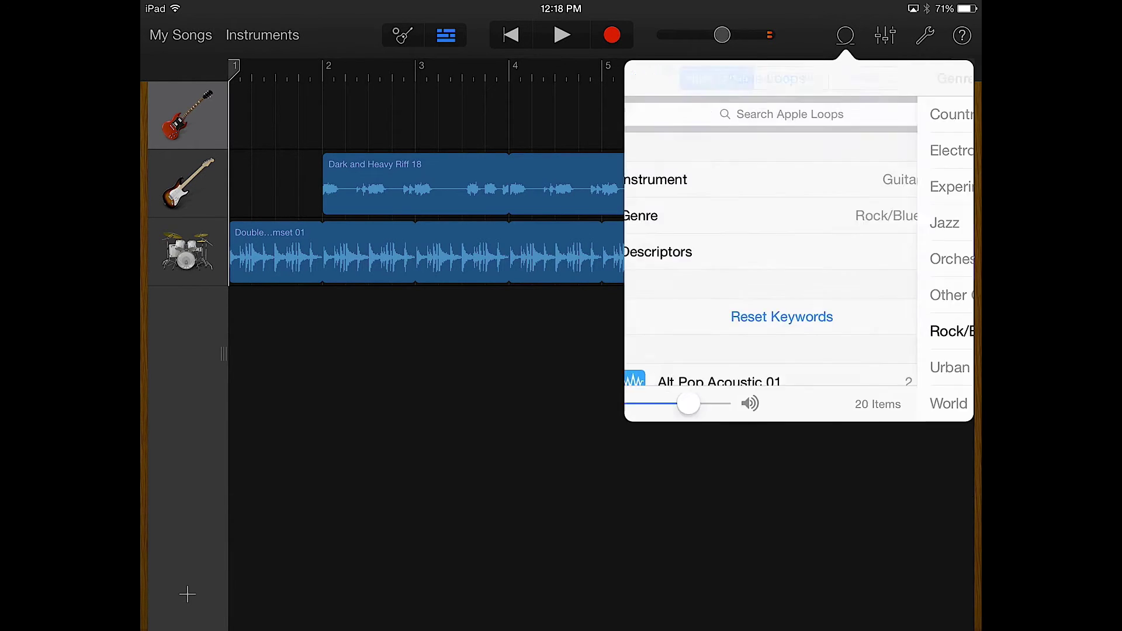
{"action": "scroll", "coordinate": [799, 474], "scroll_direction": "down", "scroll_amount": 2}
{"action": "scroll", "coordinate": [799, 473], "scroll_direction": "down", "scroll_amount": 1}
{"action": "scroll", "coordinate": [799, 474], "scroll_direction": "down", "scroll_amount": 2}
{"action": "scroll", "coordinate": [799, 474], "scroll_direction": "down", "scroll_amount": 1}
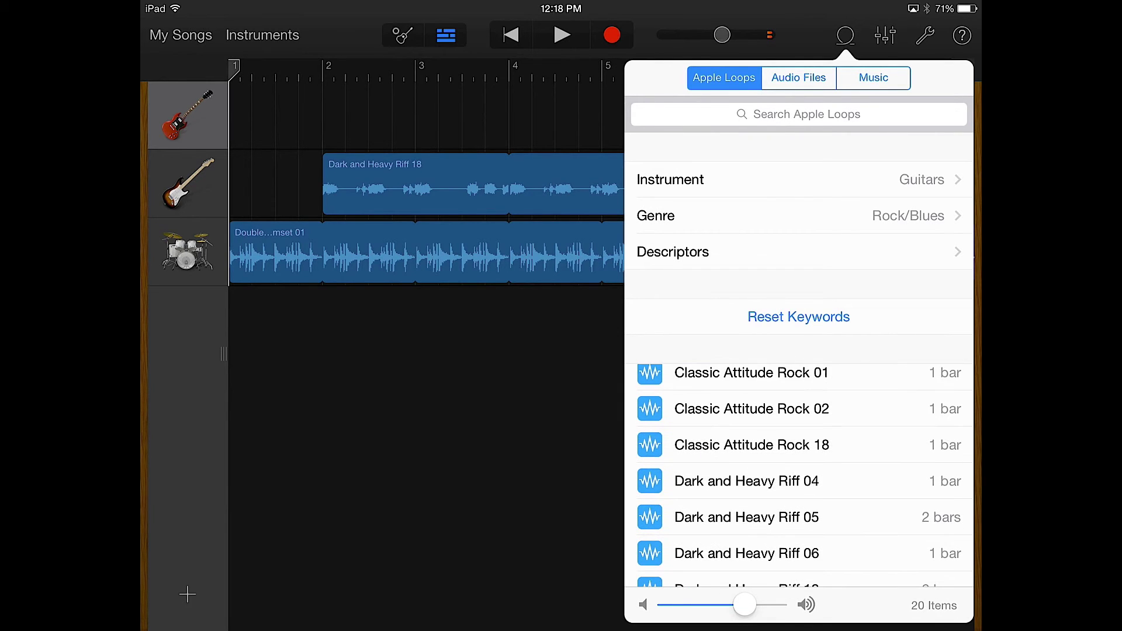
{"action": "scroll", "coordinate": [800, 474], "scroll_direction": "down", "scroll_amount": 1}
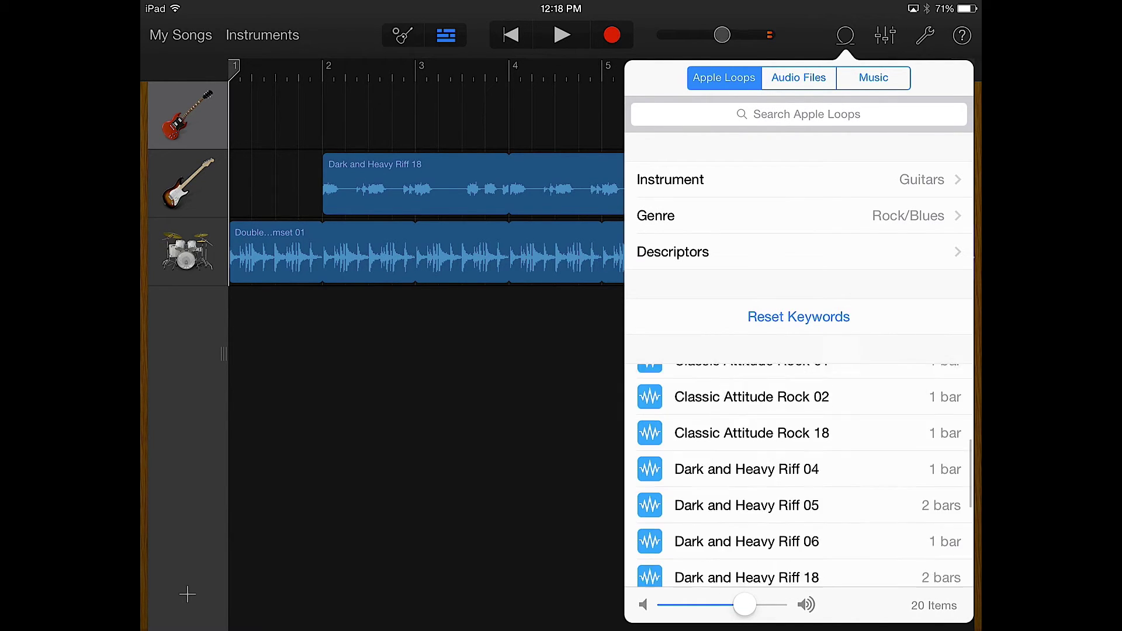
{"action": "scroll", "coordinate": [798, 474], "scroll_direction": "down", "scroll_amount": 1}
{"action": "scroll", "coordinate": [799, 473], "scroll_direction": "down", "scroll_amount": 1}
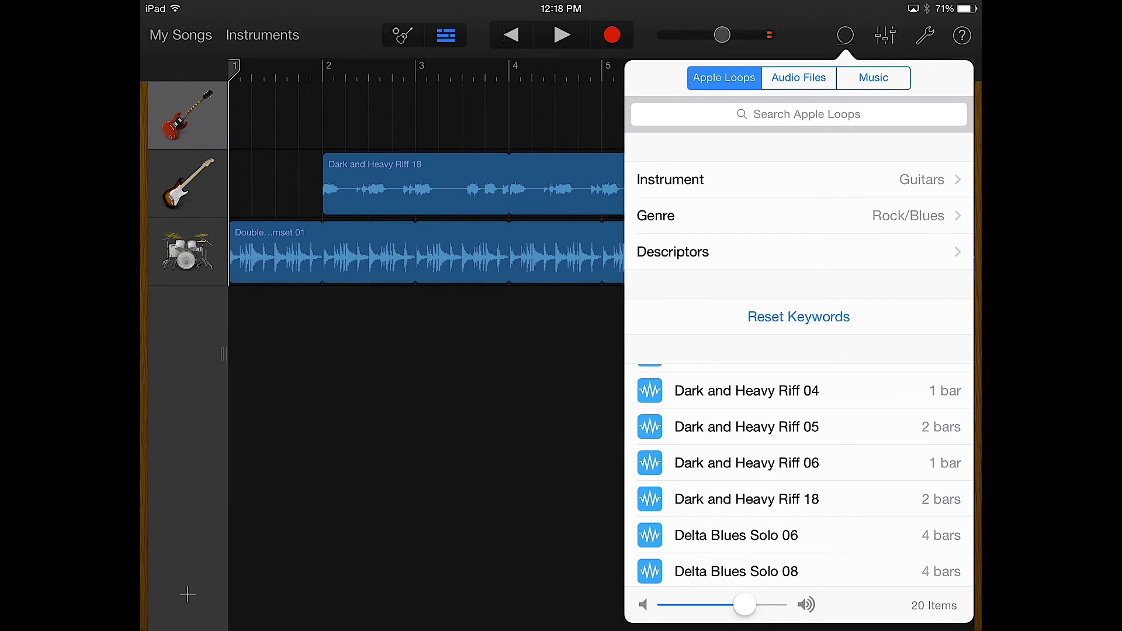
{"action": "left_click", "coordinate": [650, 499]}
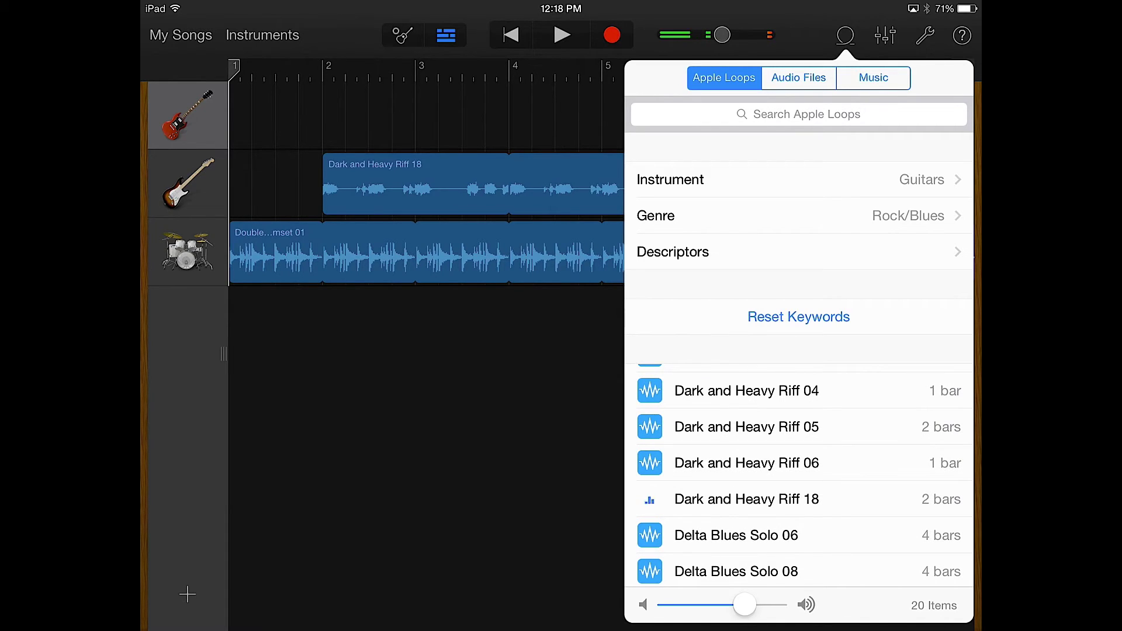
{"action": "left_click", "coordinate": [650, 499]}
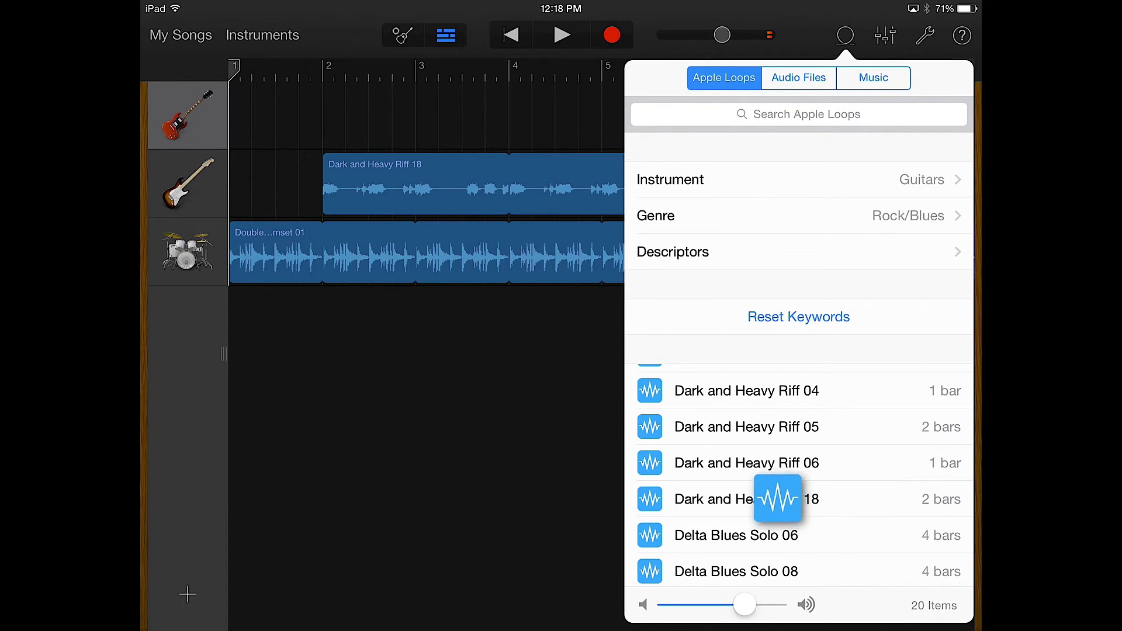
- Add Dark and Heavy Riff 18 at bar 4, then delete that duplicate region and its track
{"action": "left_click_drag", "start_coordinate": [650, 498], "coordinate": [544, 321]}
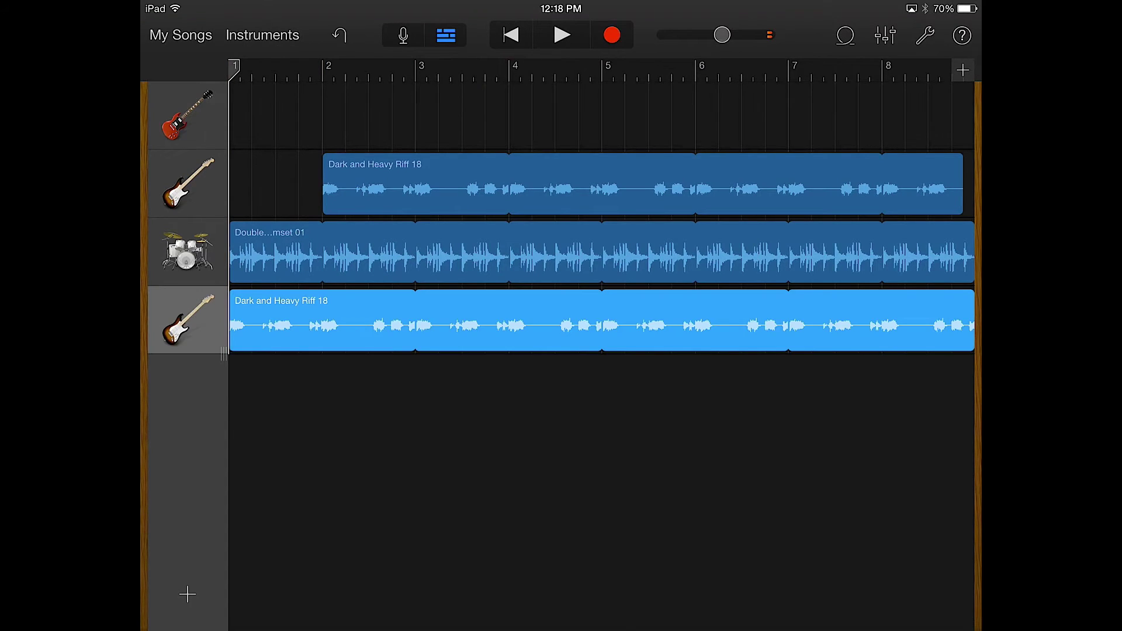
{"action": "left_click", "coordinate": [601, 321]}
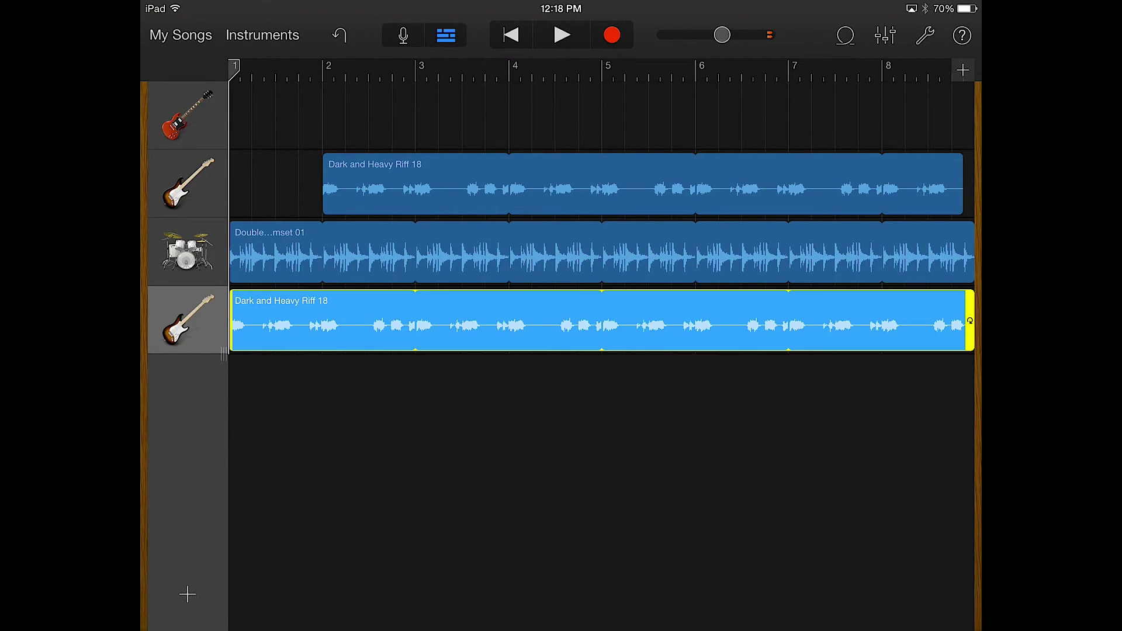
{"action": "left_click_drag", "start_coordinate": [602, 319], "coordinate": [602, 115]}
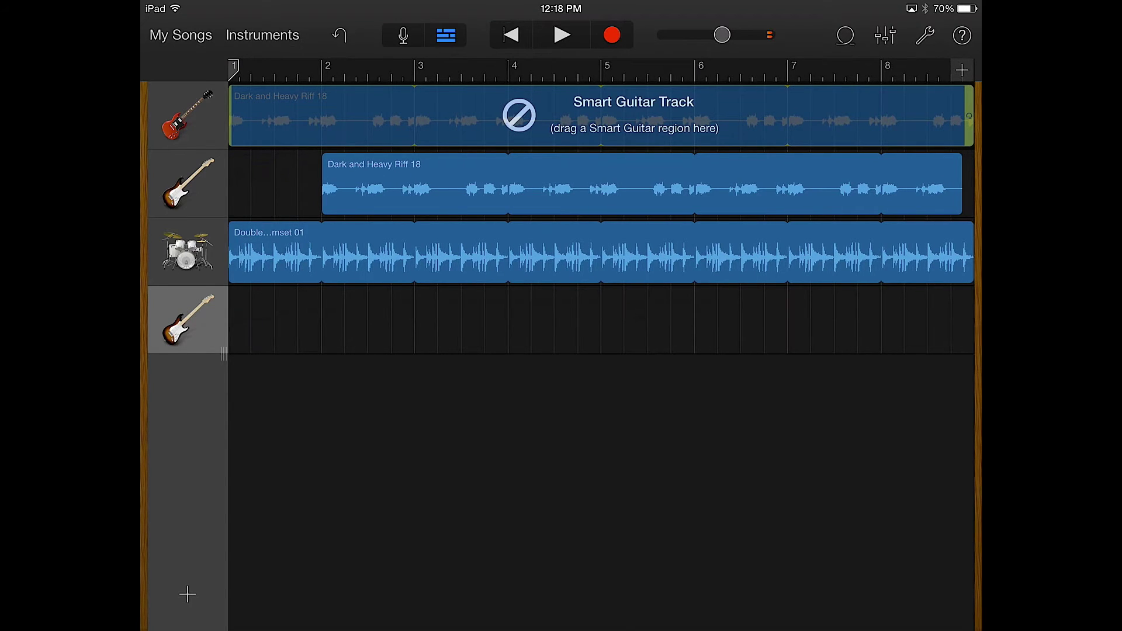
{"action": "left_click_drag", "start_coordinate": [602, 115], "coordinate": [601, 320]}
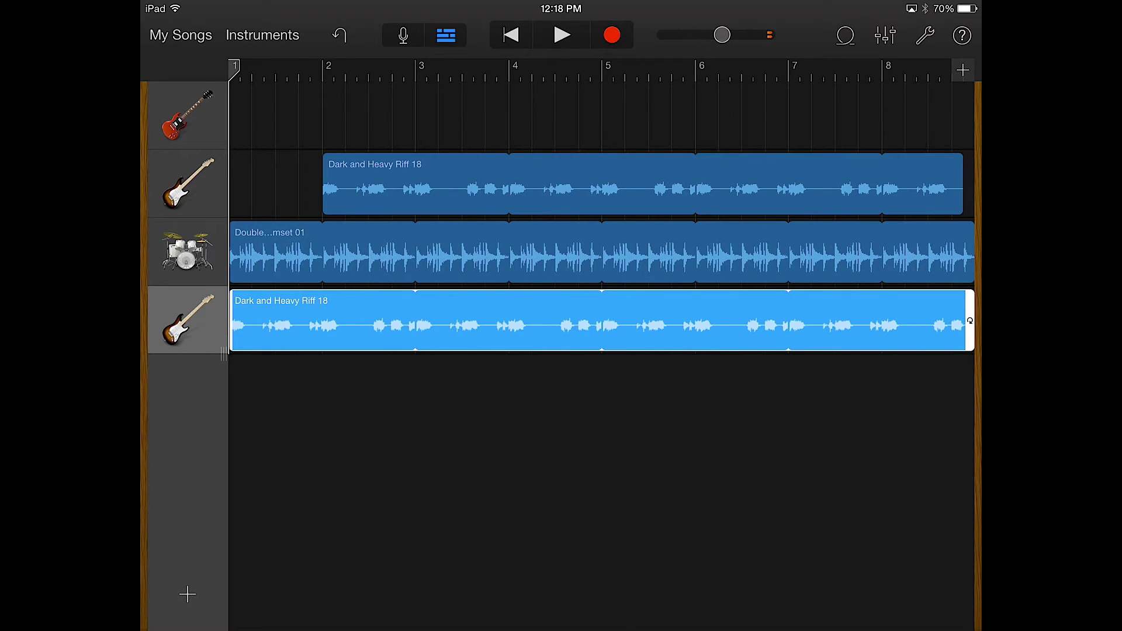
{"action": "left_click", "coordinate": [365, 321]}
{"action": "left_click", "coordinate": [258, 321]}
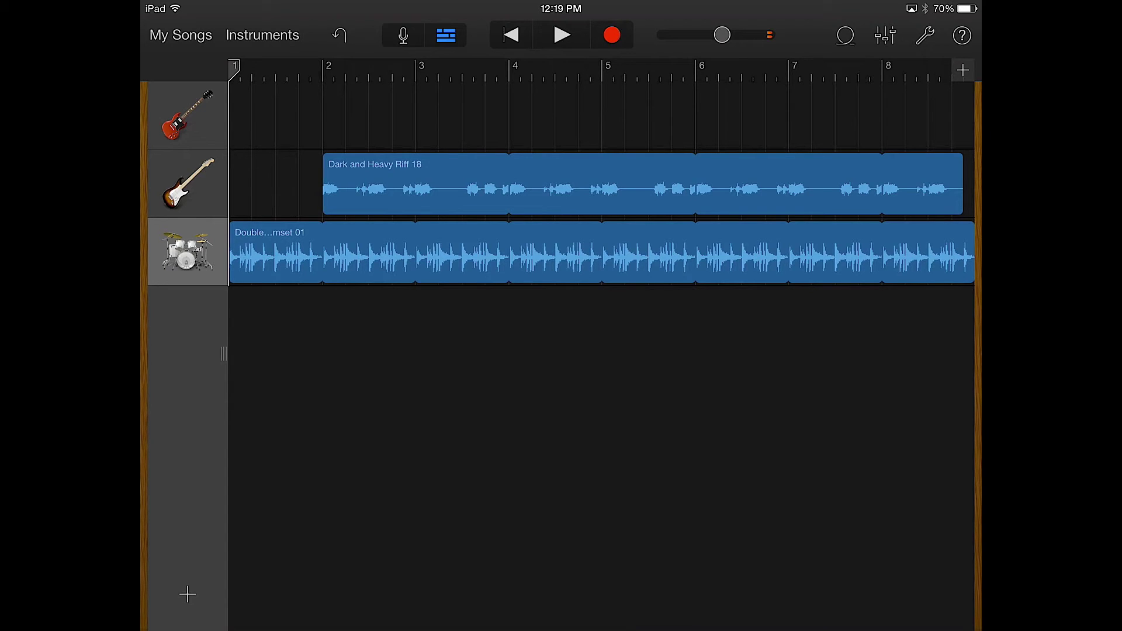
- Lengthen the Dark and Heavy Riff 18 region to end with the drum loop, then play
{"action": "left_click", "coordinate": [640, 184]}
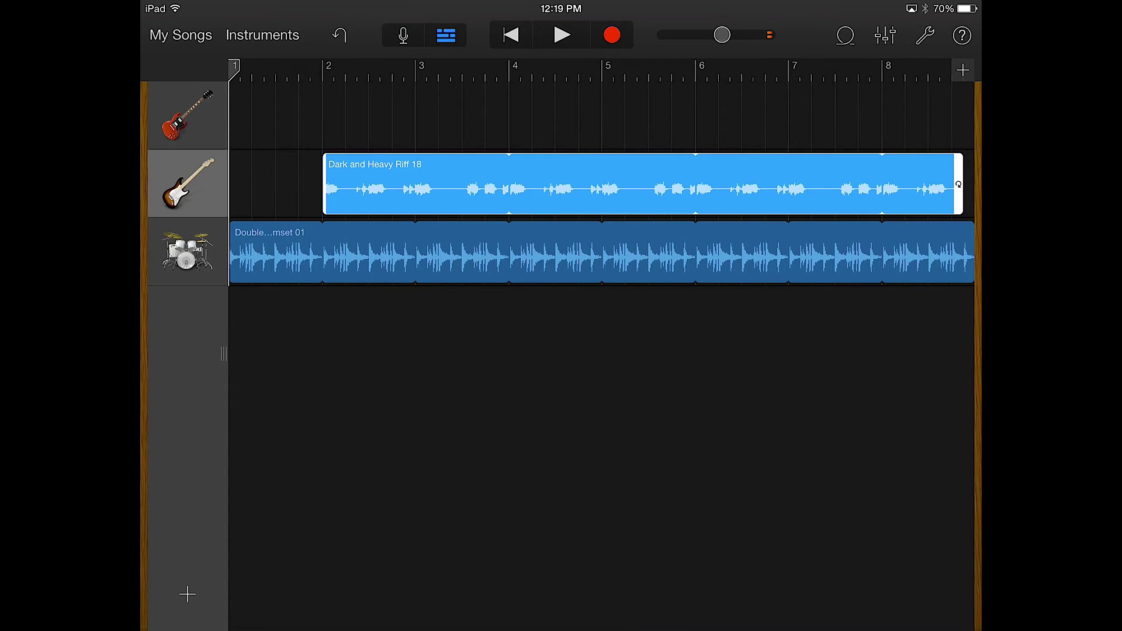
{"action": "mouse_move", "coordinate": [962, 184]}
{"action": "left_mouse_down"}
{"action": "mouse_move", "coordinate": [500, 185]}
{"action": "mouse_move", "coordinate": [968, 185]}
{"action": "left_mouse_up"}
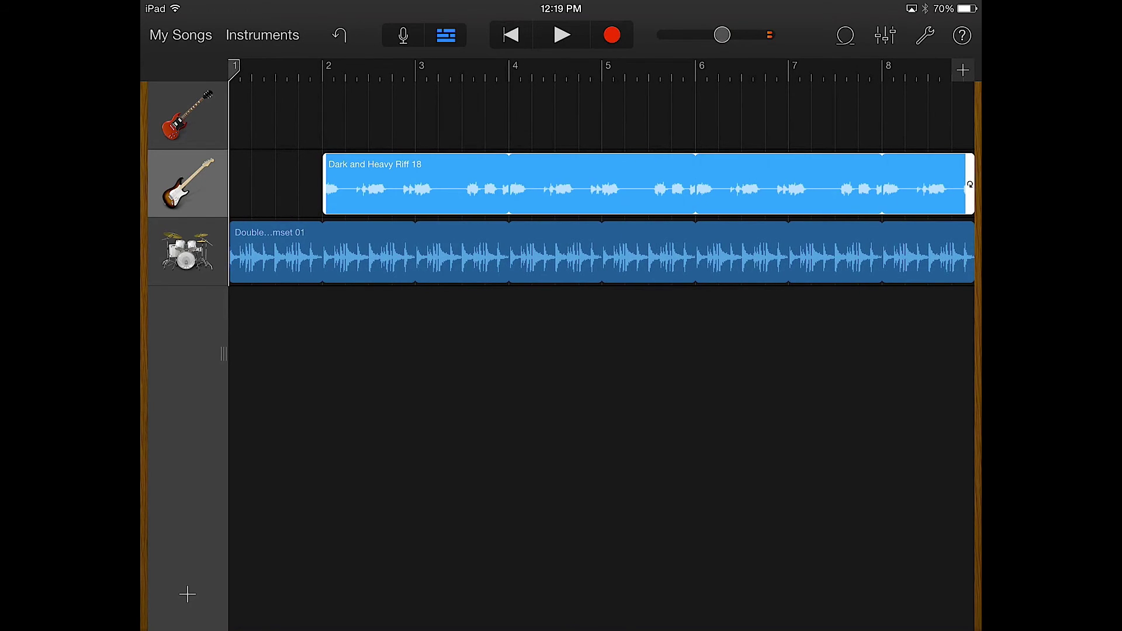
{"action": "left_click", "coordinate": [562, 36]}
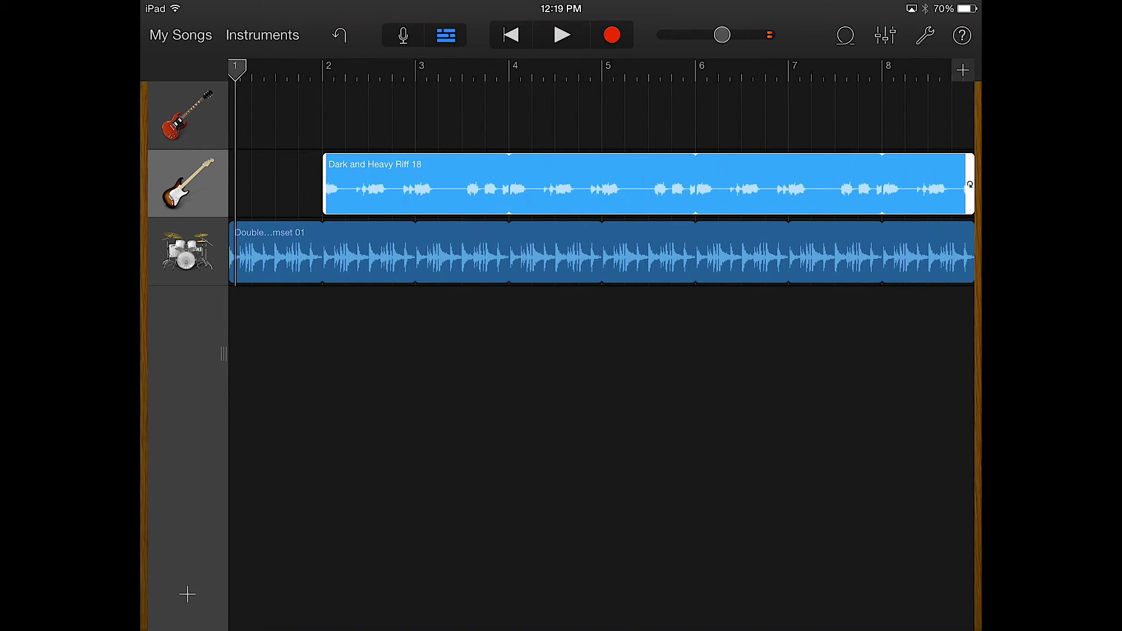
{"action": "left_click", "coordinate": [187, 114]}
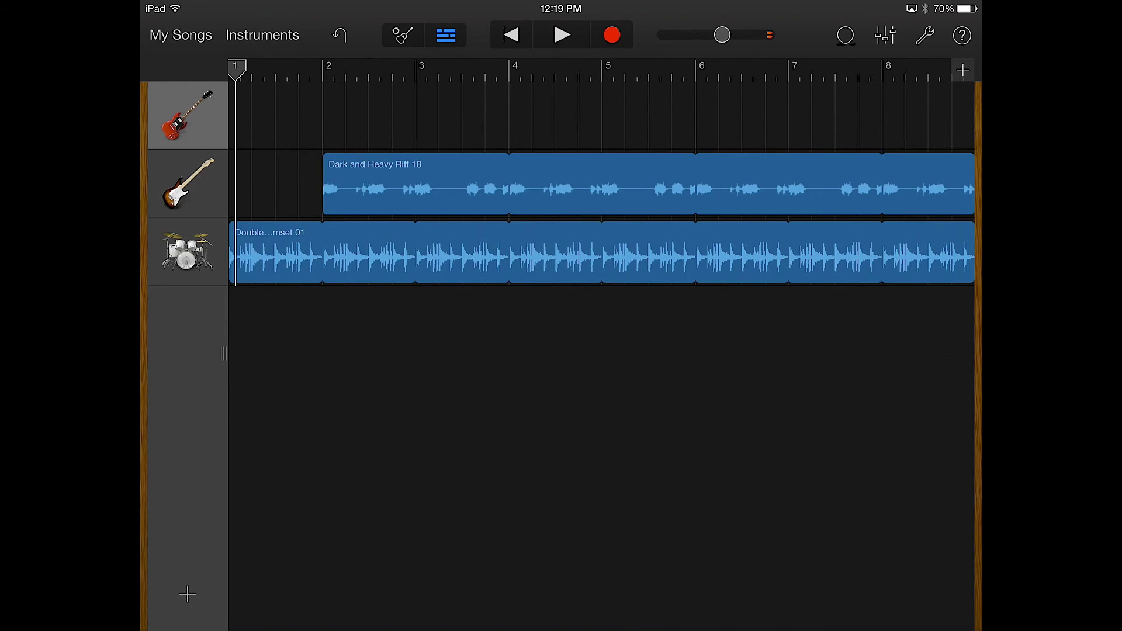
{"action": "left_click", "coordinate": [403, 35]}
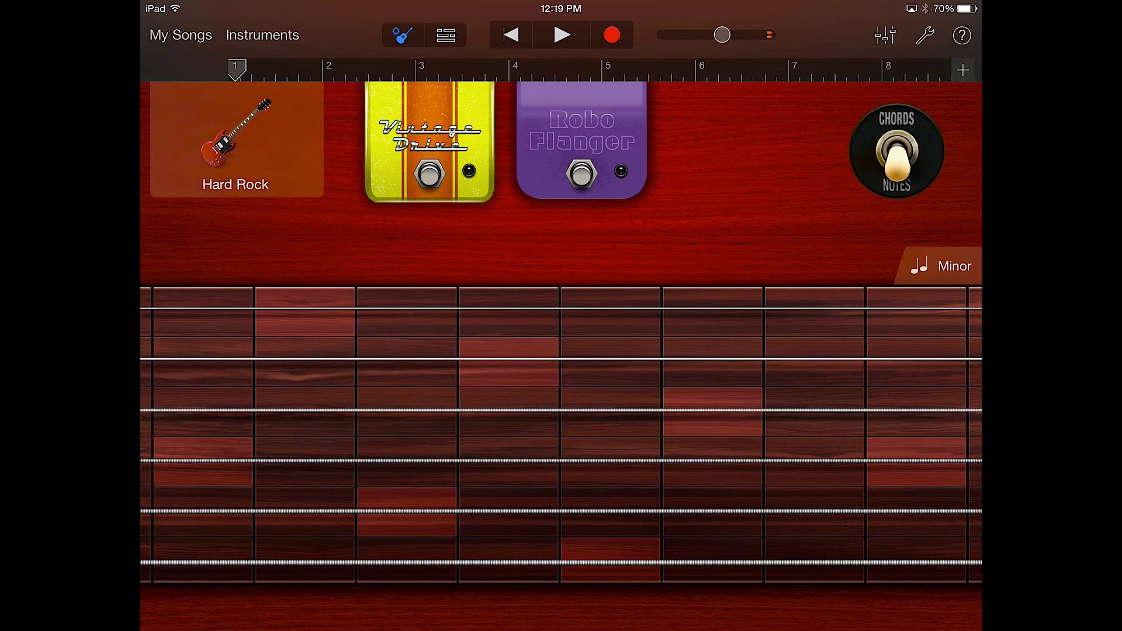
{"action": "left_click", "coordinate": [447, 35]}
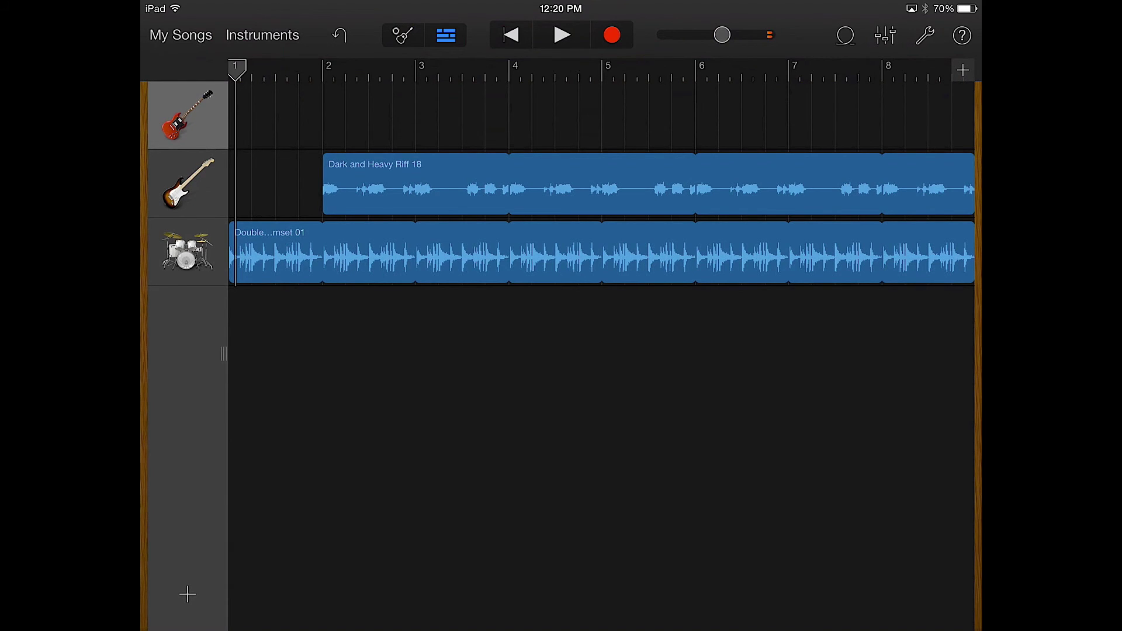
- Set the song tempo to 144 and play to about bar 5
{"action": "left_click", "coordinate": [925, 35]}
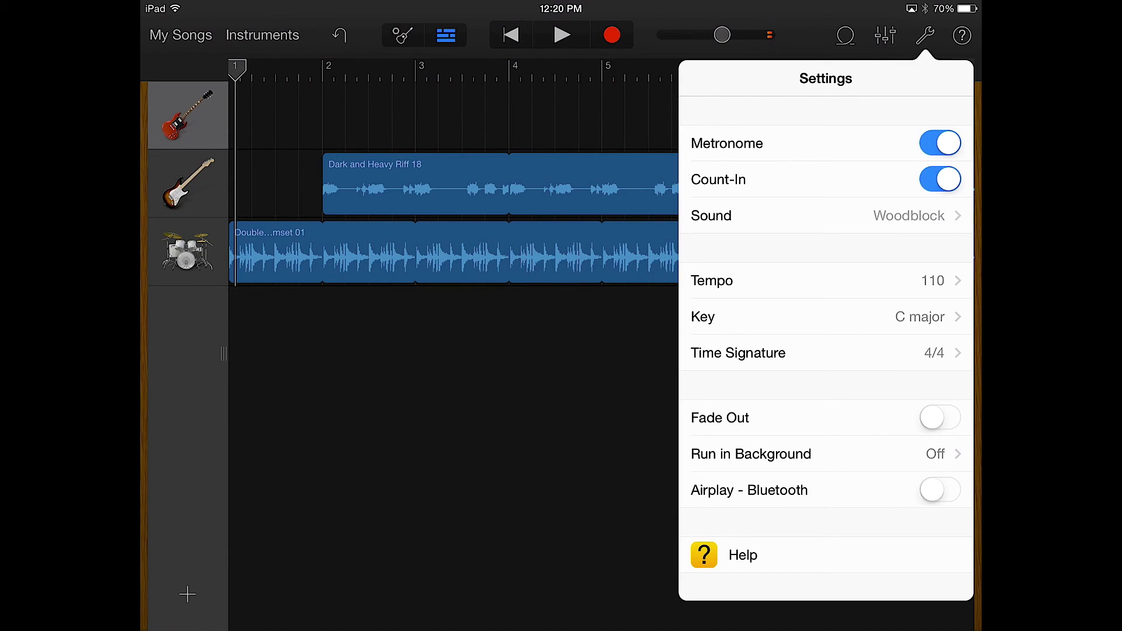
{"action": "left_click", "coordinate": [789, 280]}
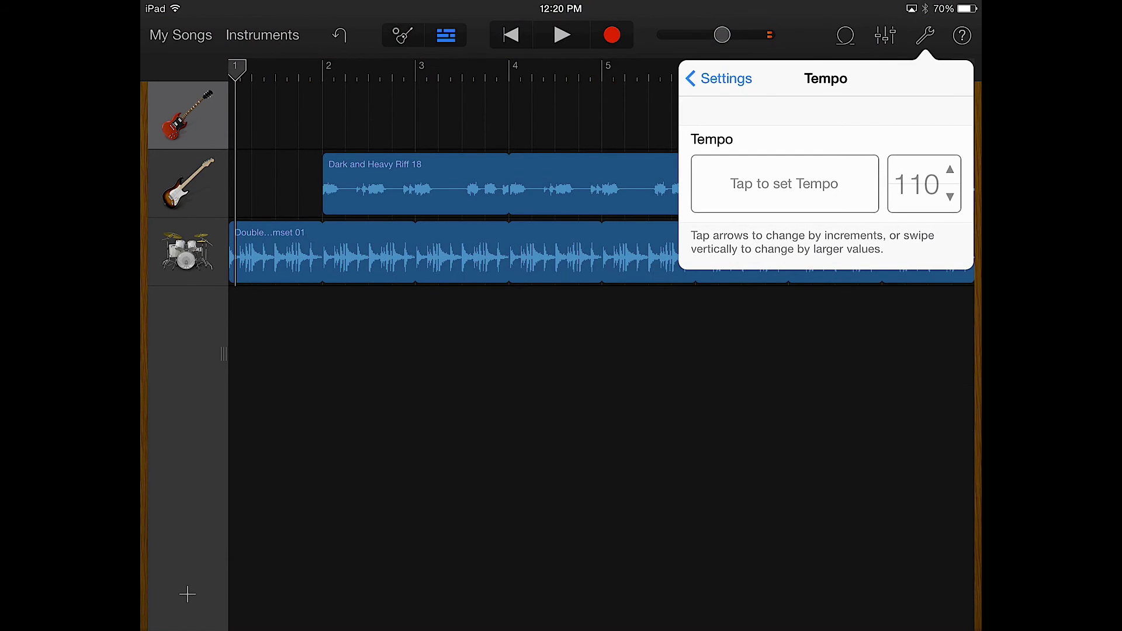
{"action": "mouse_move", "coordinate": [916, 188]}
{"action": "left_mouse_down"}
{"action": "mouse_move", "coordinate": [925, 158]}
{"action": "mouse_move", "coordinate": [925, 182]}
{"action": "mouse_move", "coordinate": [924, 161]}
{"action": "mouse_move", "coordinate": [925, 181]}
{"action": "mouse_move", "coordinate": [924, 171]}
{"action": "left_mouse_up"}
{"action": "left_click", "coordinate": [562, 439]}
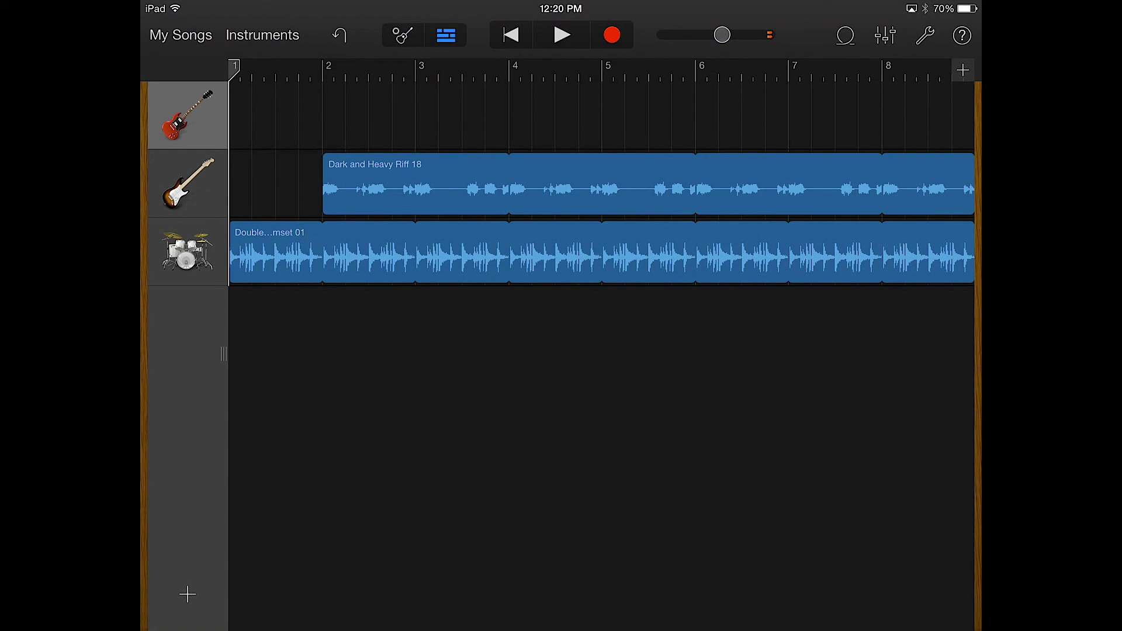
{"action": "left_click", "coordinate": [562, 36]}
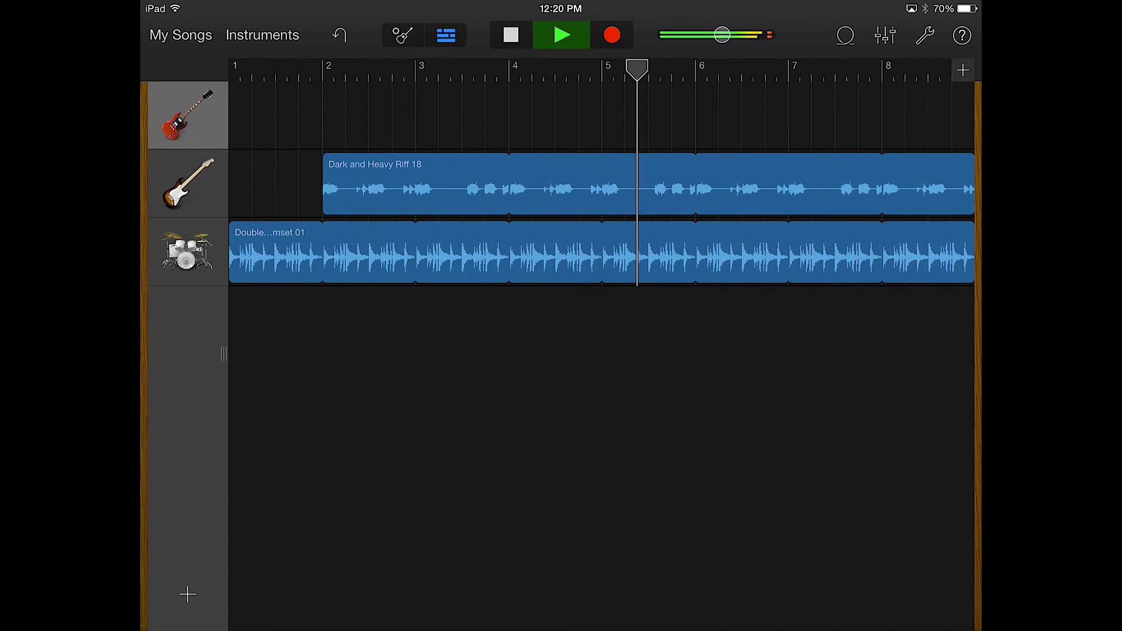
{"action": "key", "text": "space"}
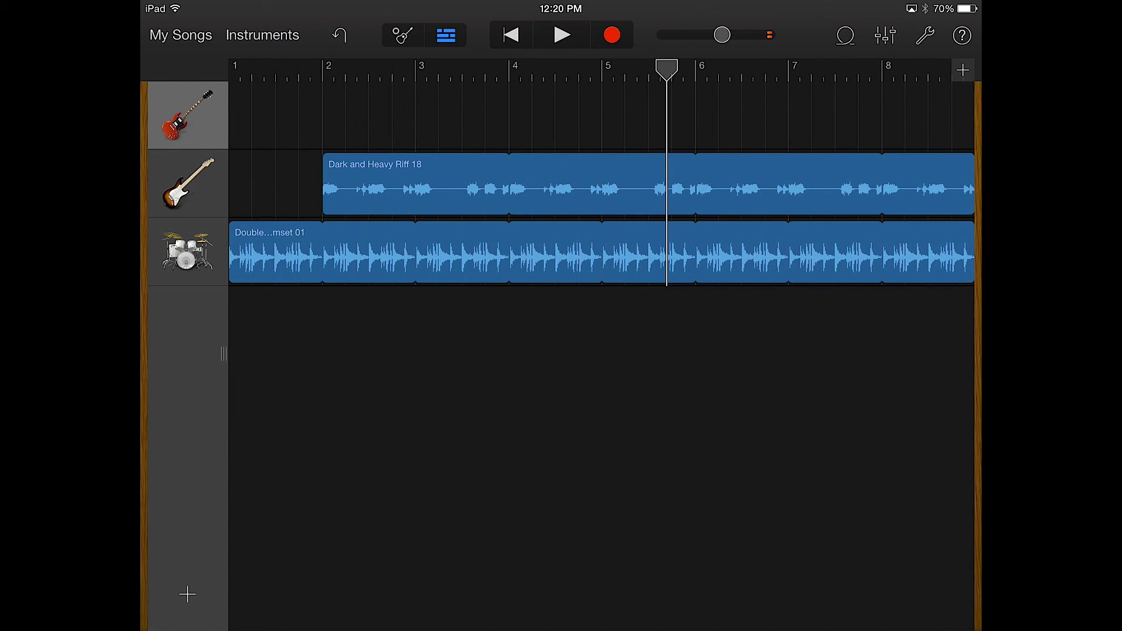
- Turn the Elec Guitar track volume up to full and replay from the beginning
{"action": "left_click_drag", "start_coordinate": [224, 354], "coordinate": [435, 354]}
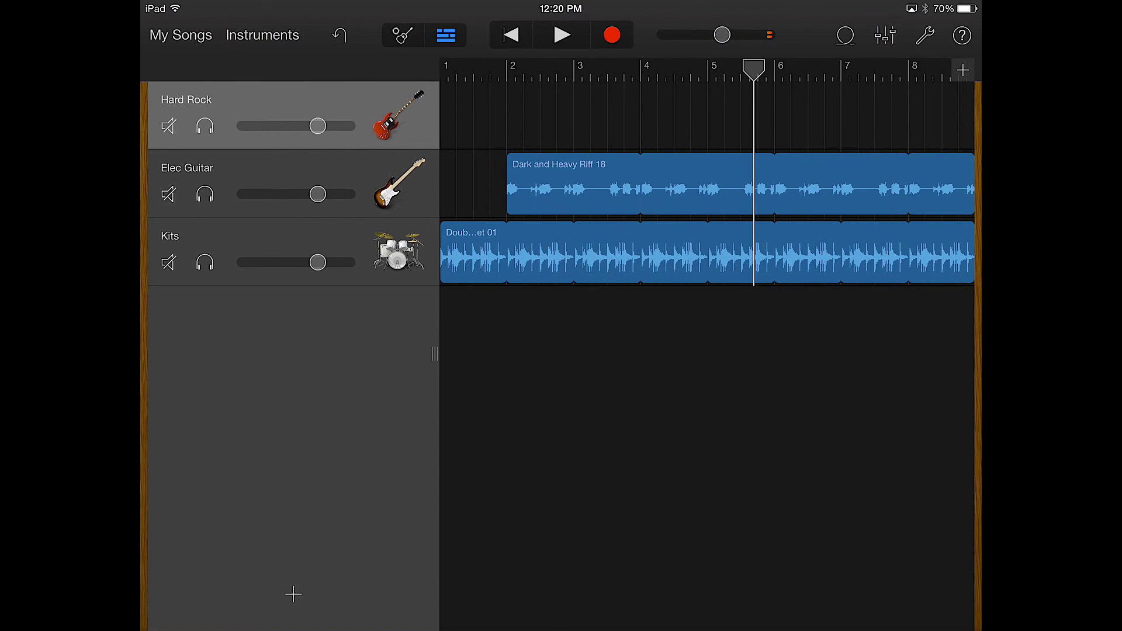
{"action": "left_click_drag", "start_coordinate": [317, 194], "coordinate": [347, 193]}
{"action": "left_click", "coordinate": [511, 35]}
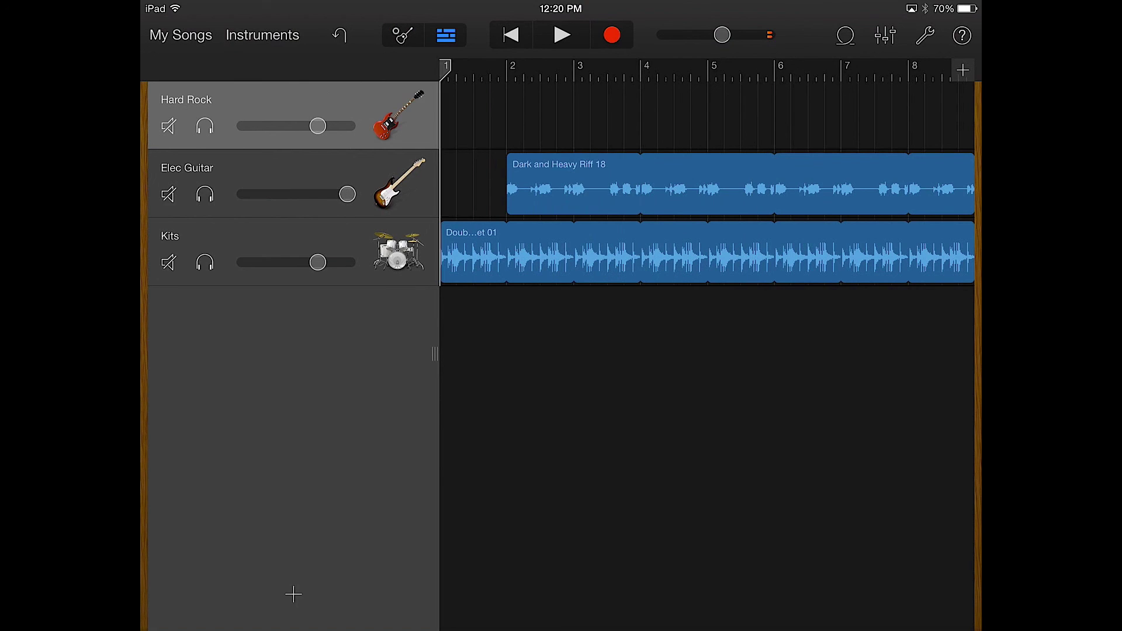
{"action": "left_click", "coordinate": [562, 35]}
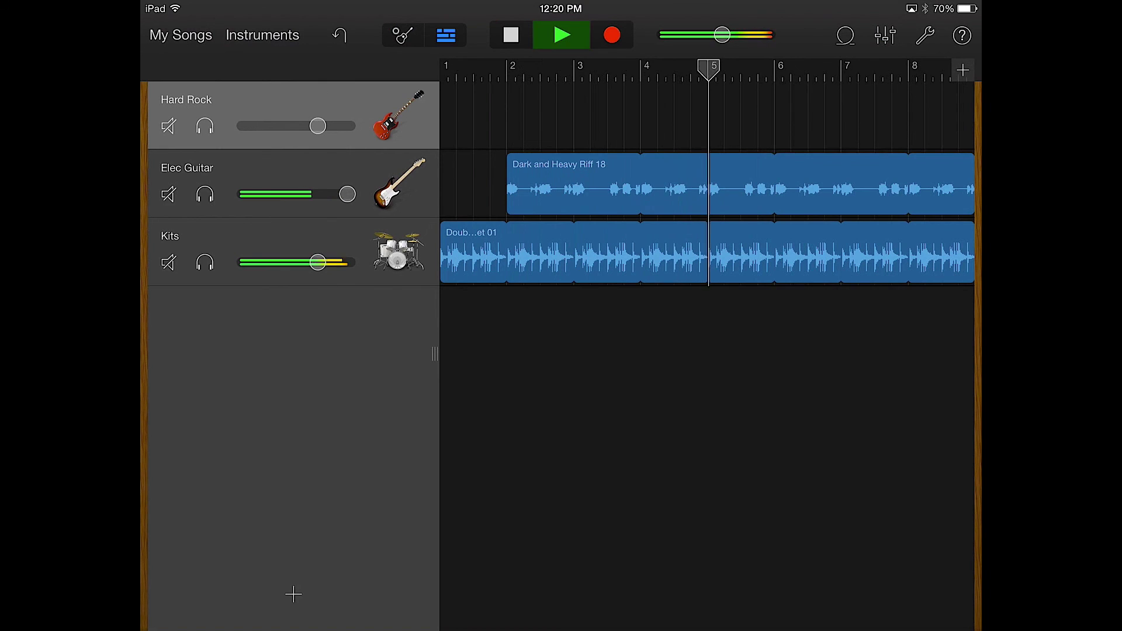
{"action": "left_click", "coordinate": [562, 35]}
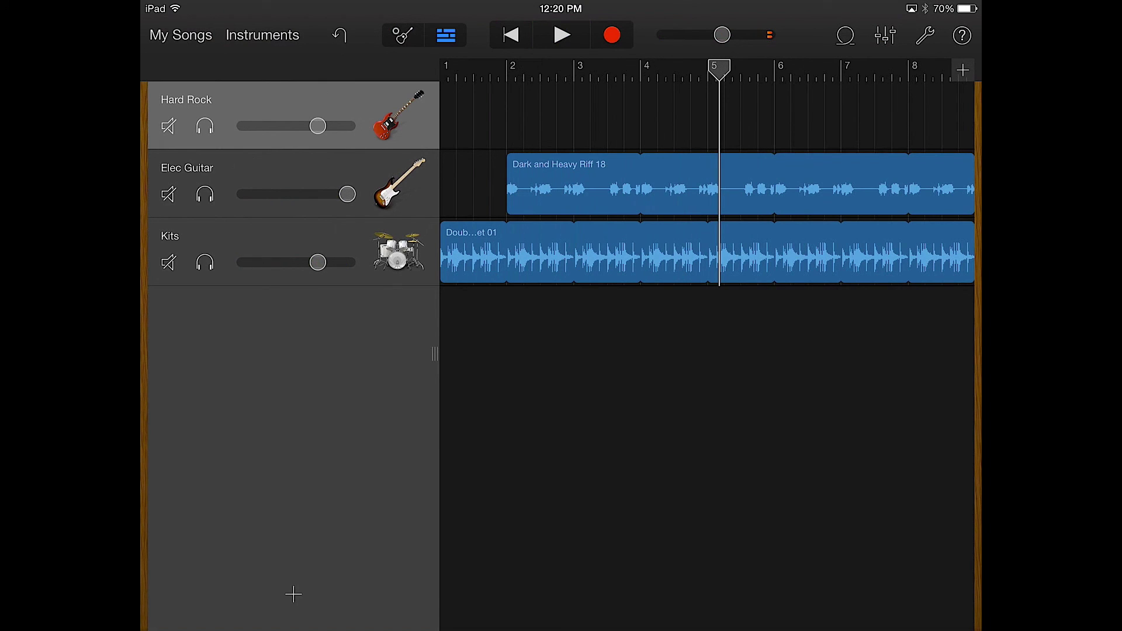